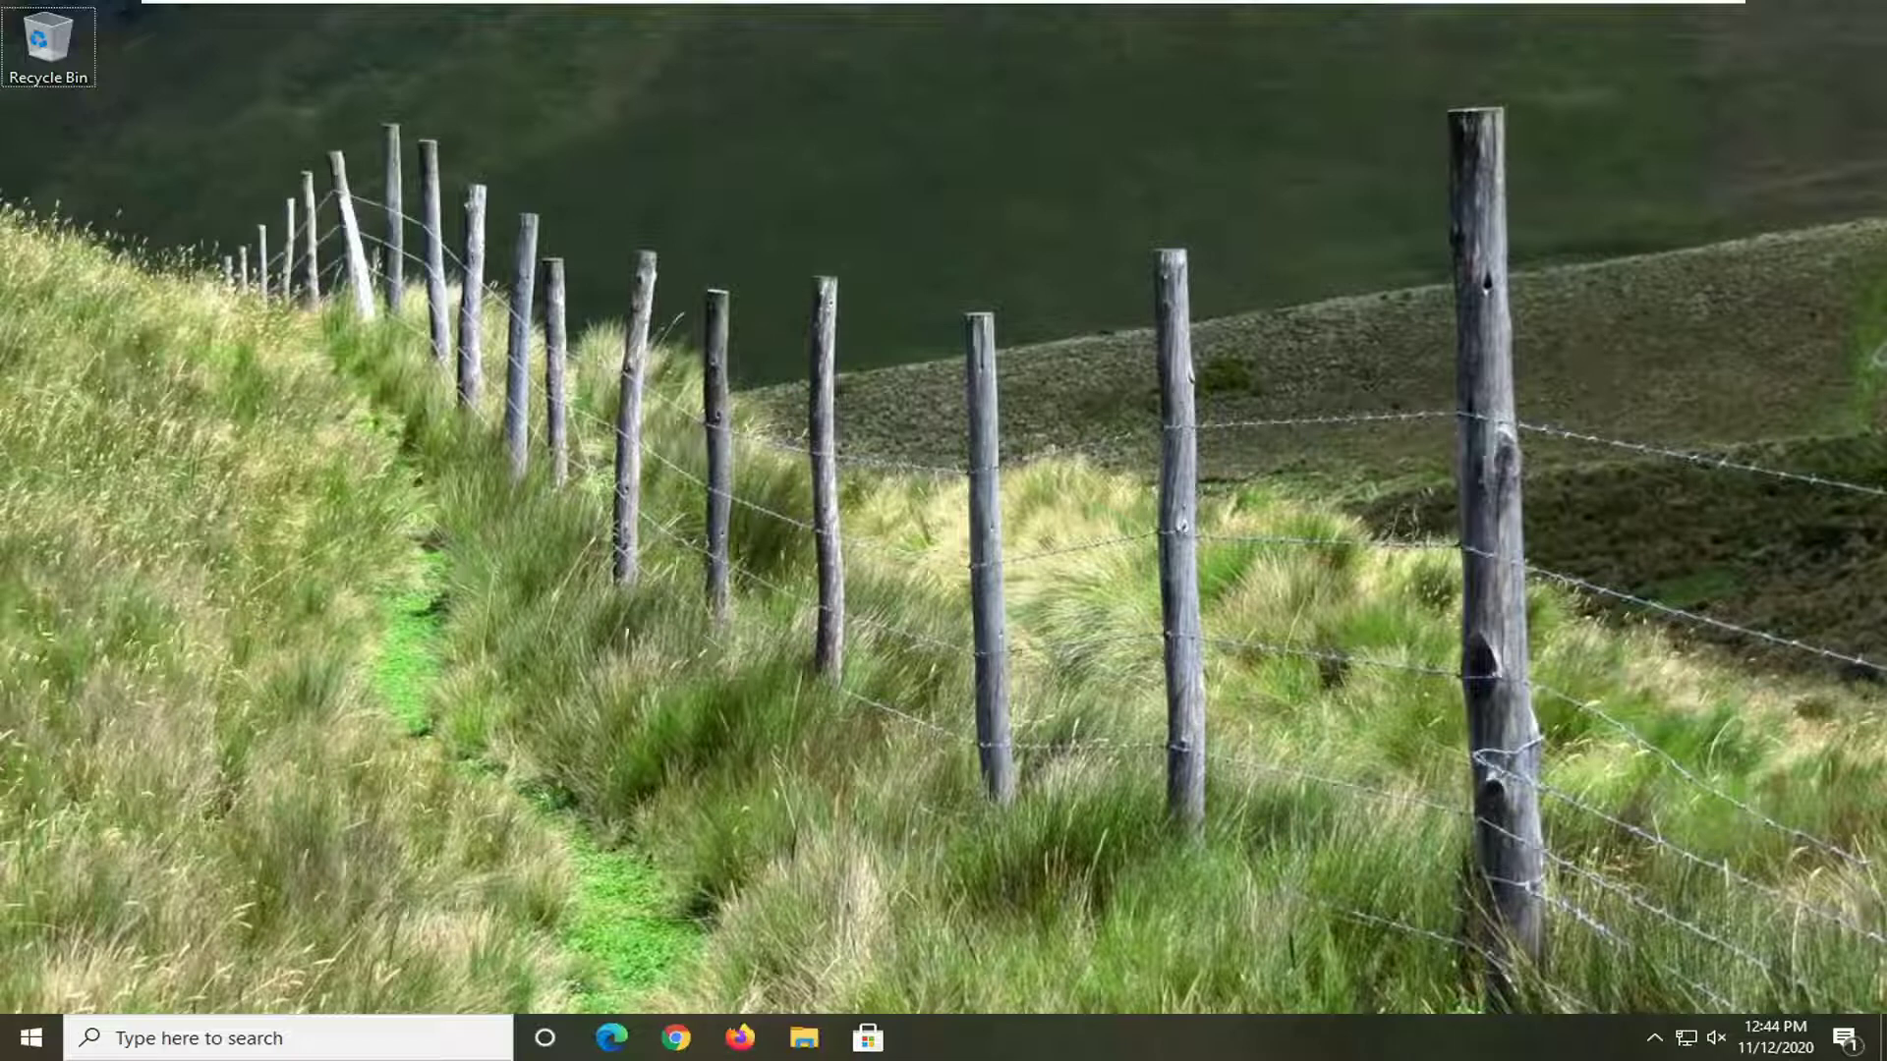
Step: Start Command Prompt as administrator from the Start menu and approve the UAC prompt
{"action": "left_click", "coordinate": [30, 1044]}
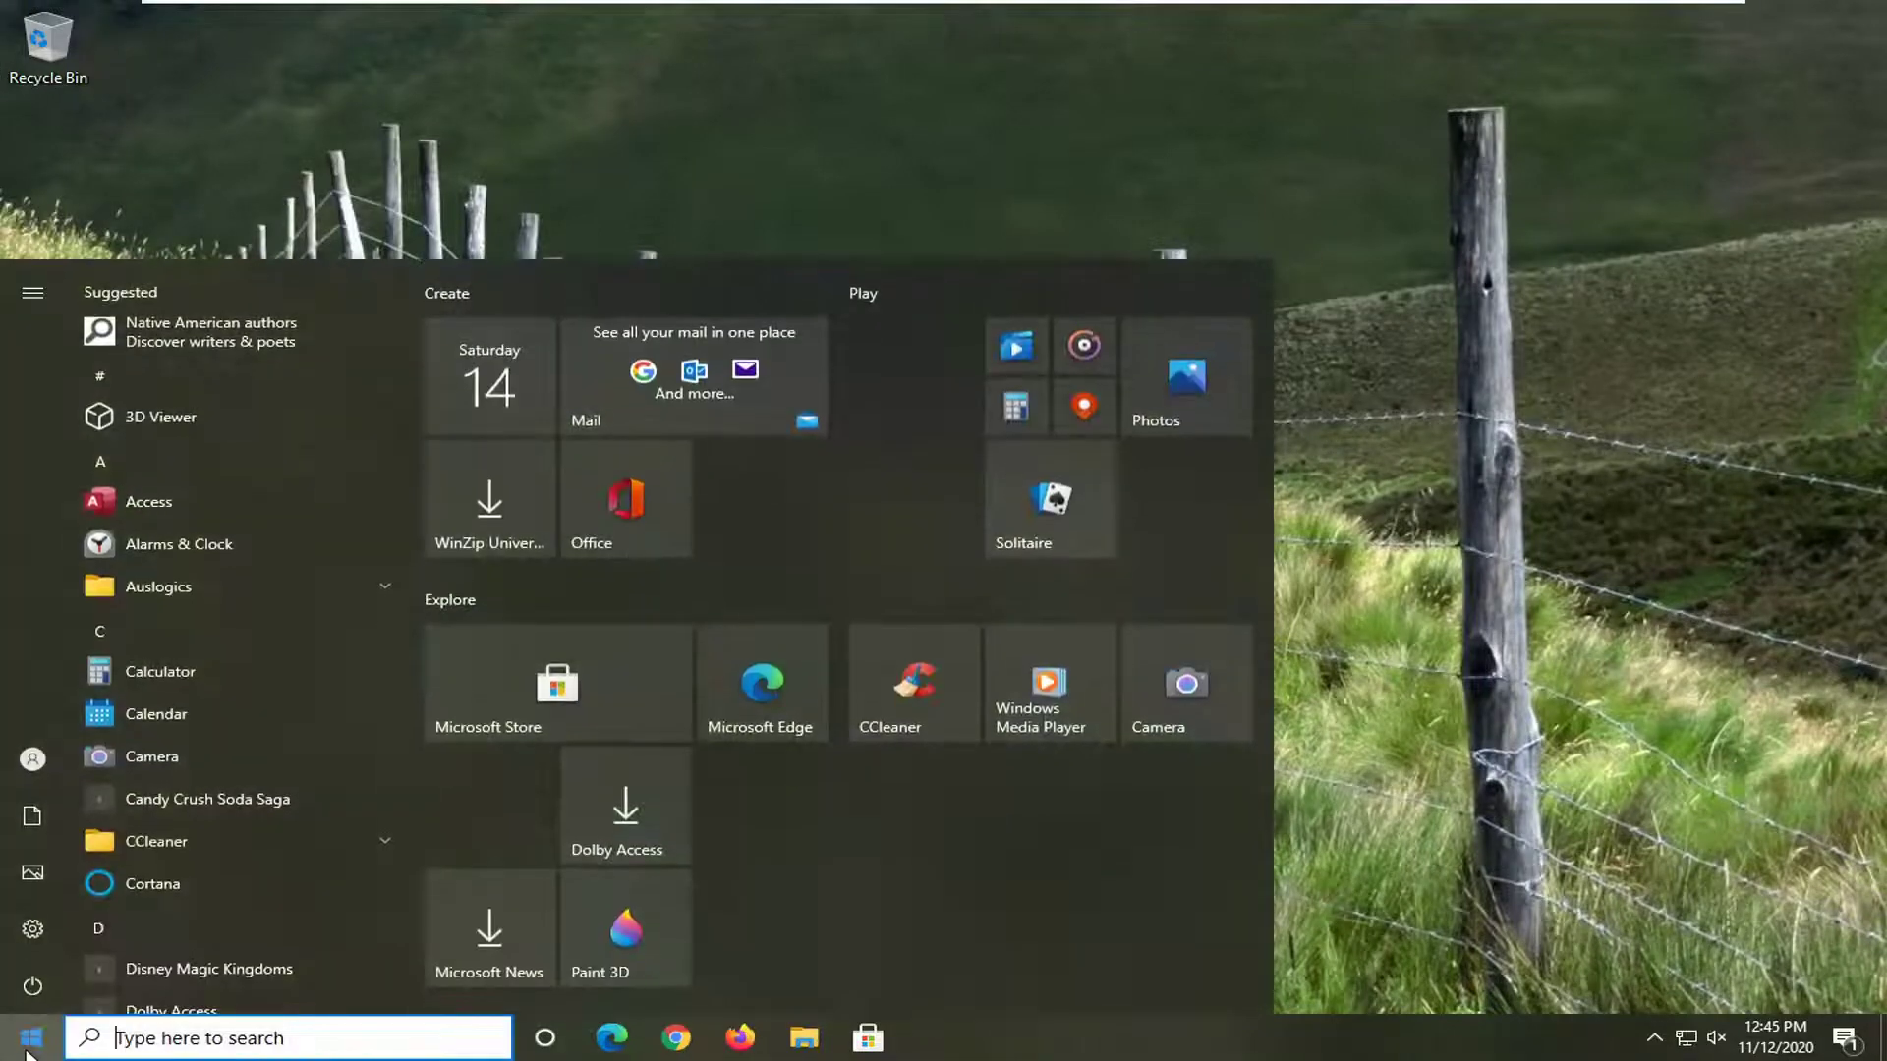
{"action": "type", "text": "dmd"}
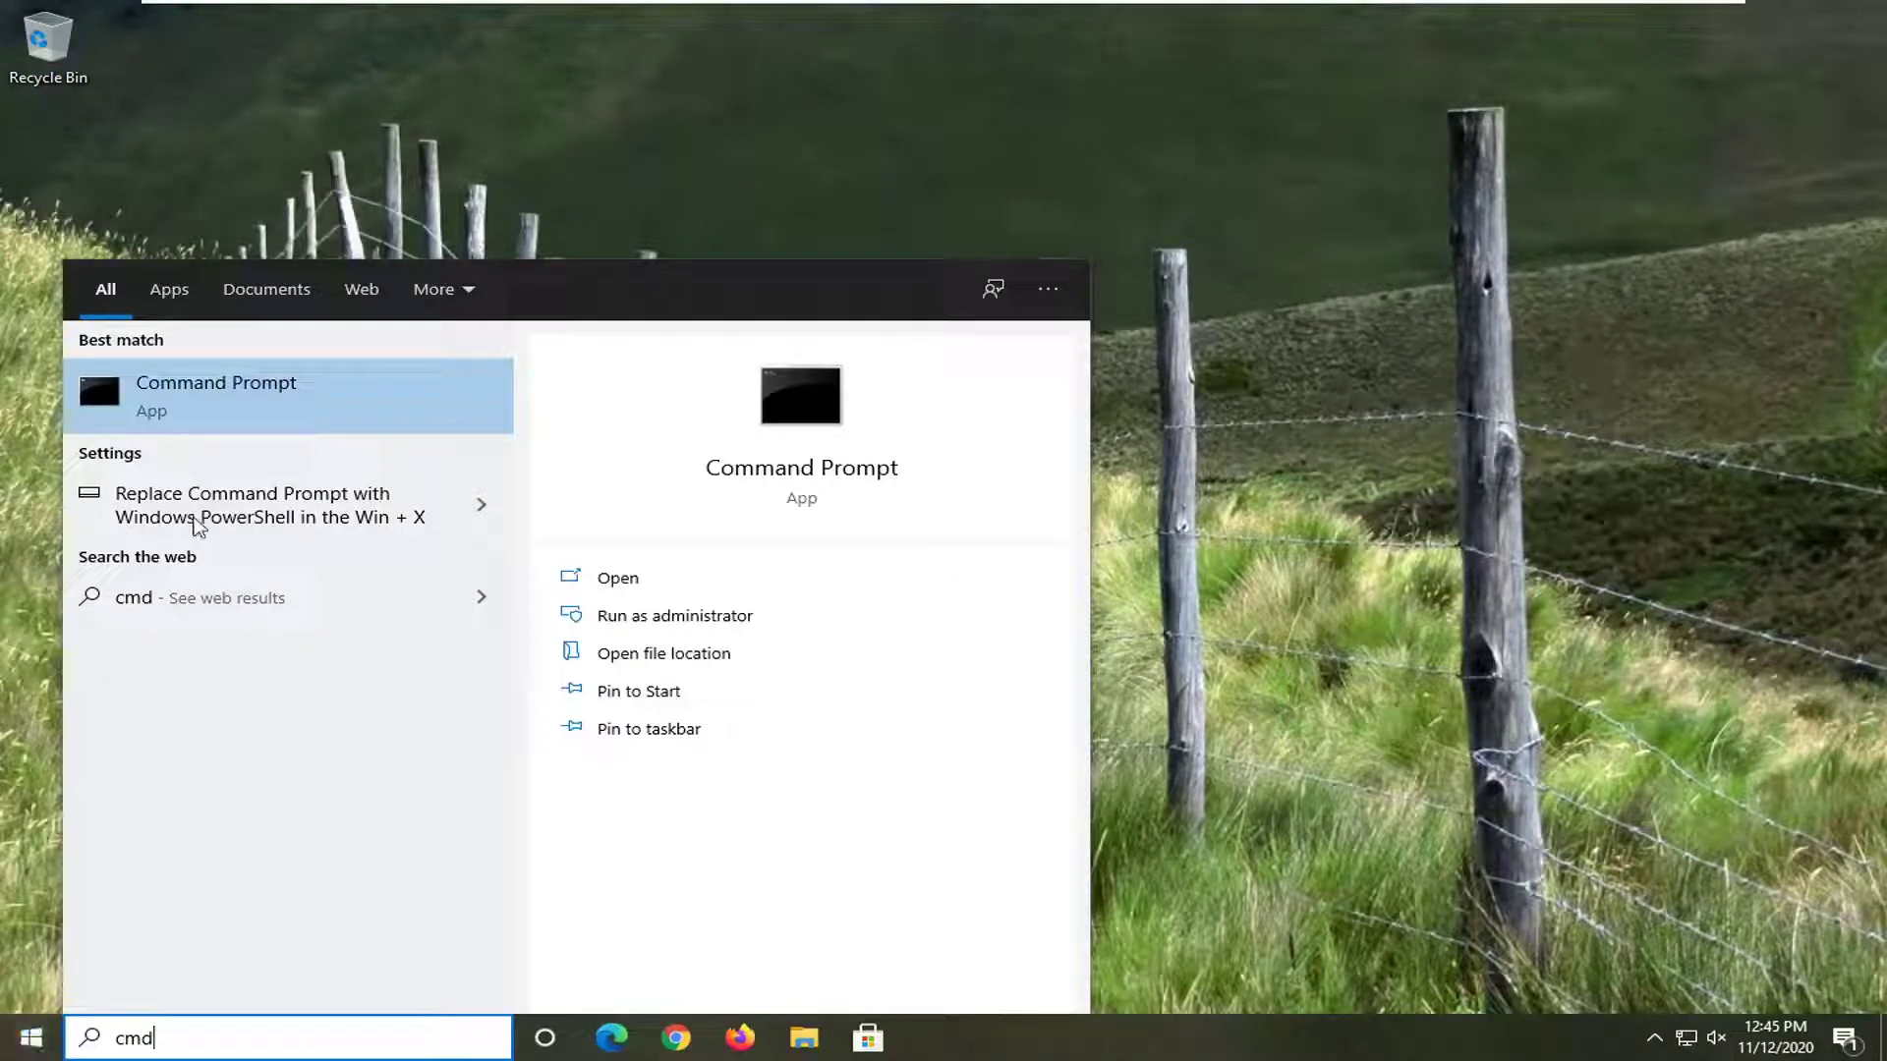
{"action": "right_click", "coordinate": [228, 407]}
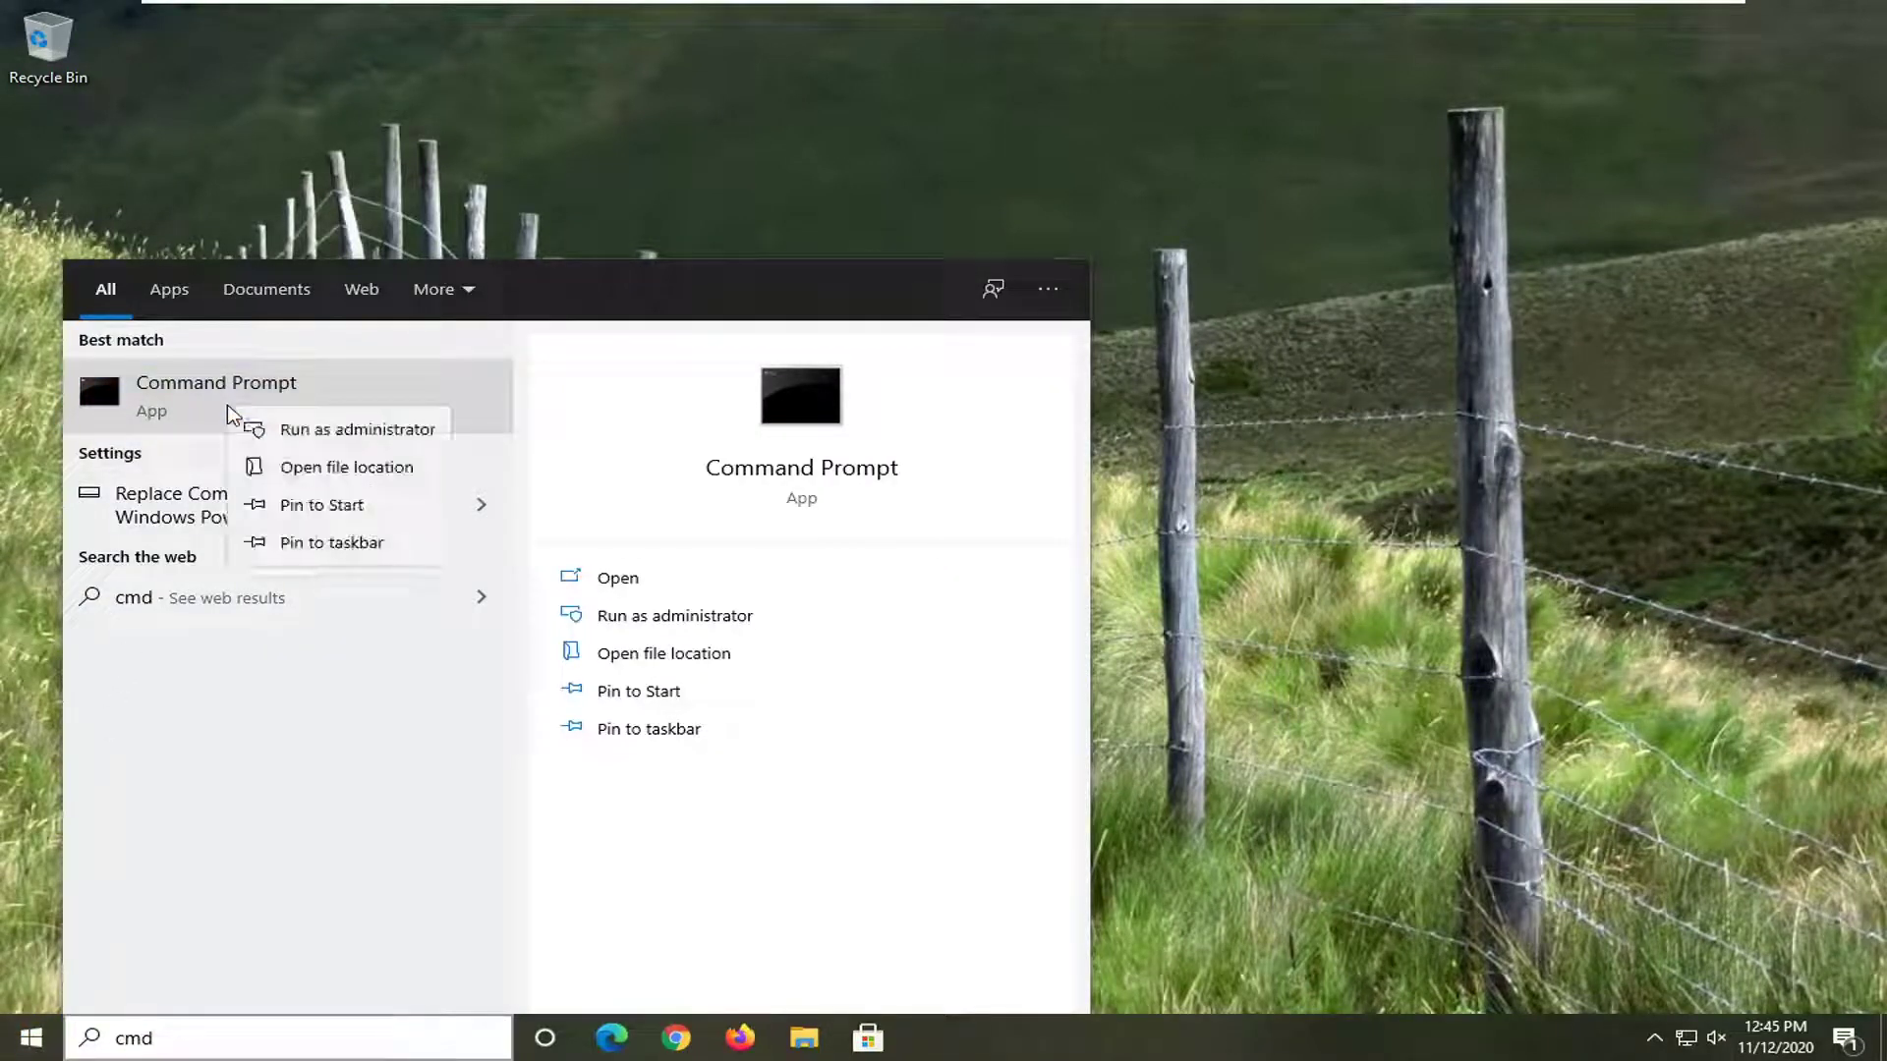
{"action": "left_click", "coordinate": [311, 429]}
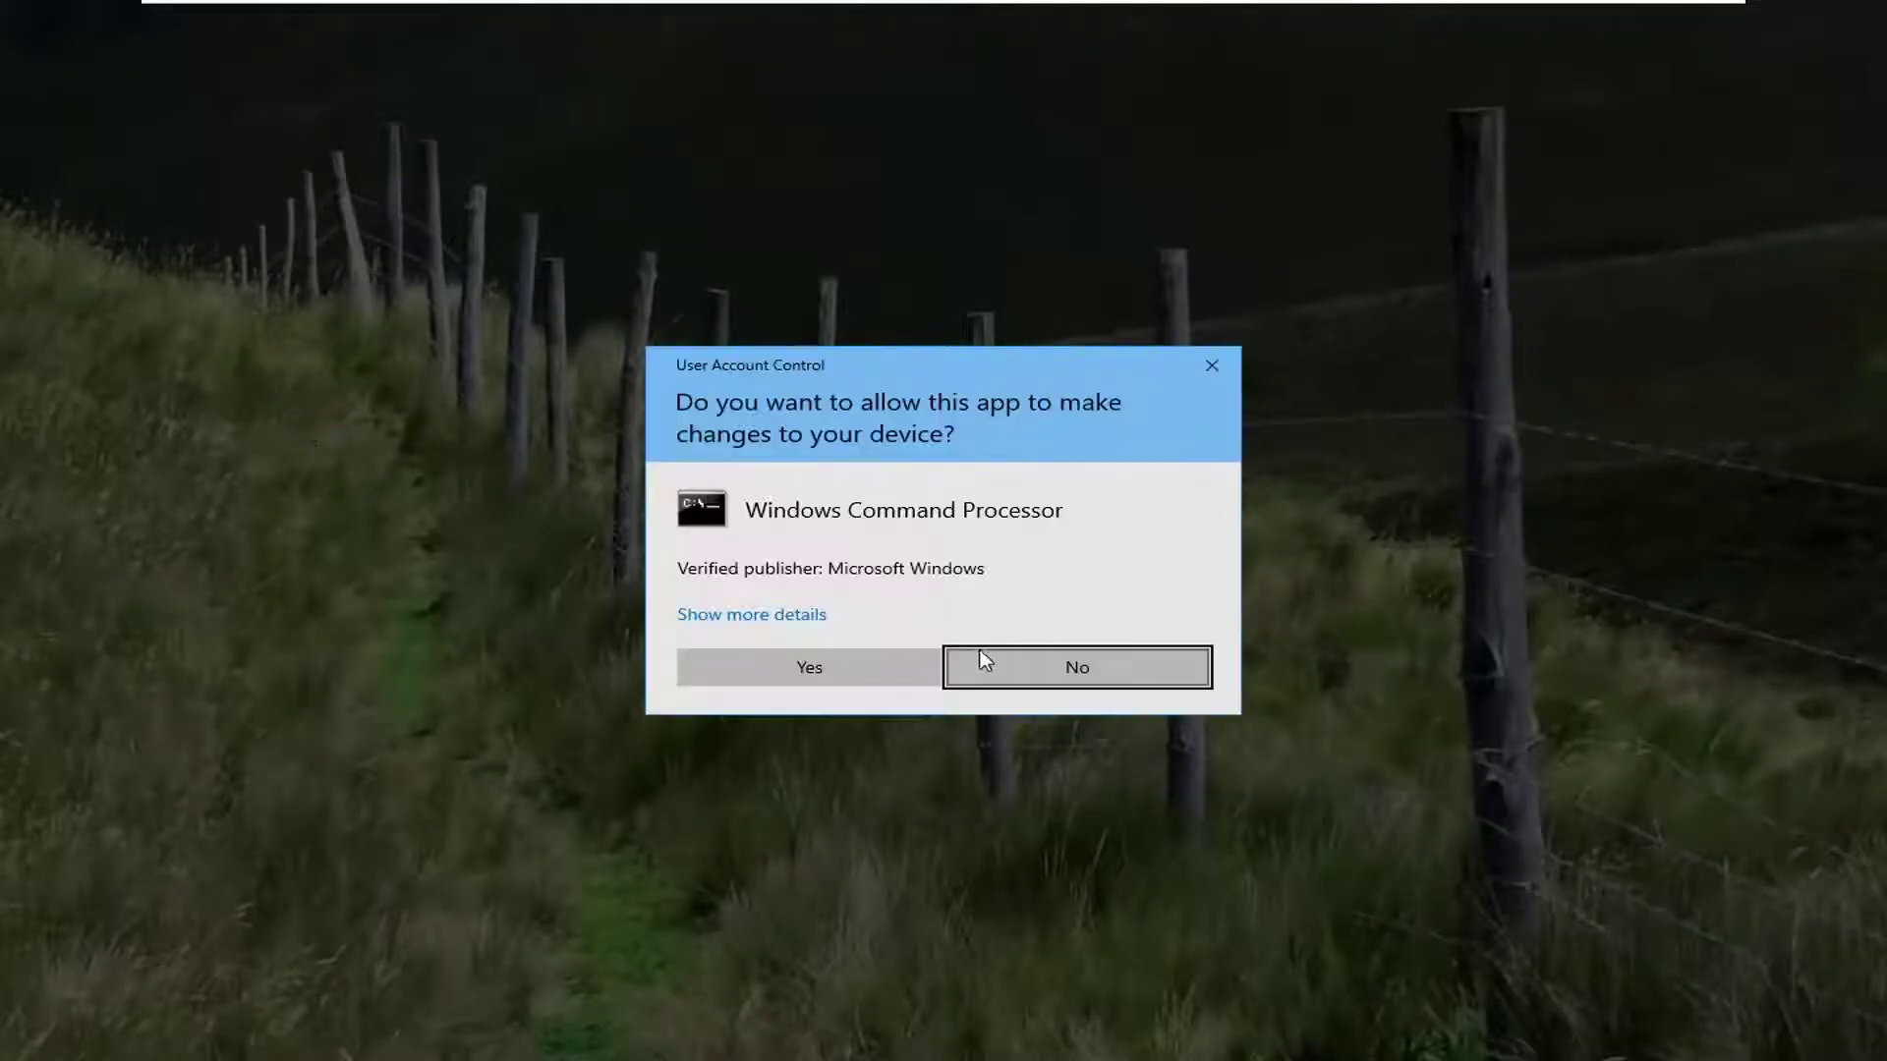
{"action": "left_click", "coordinate": [859, 686]}
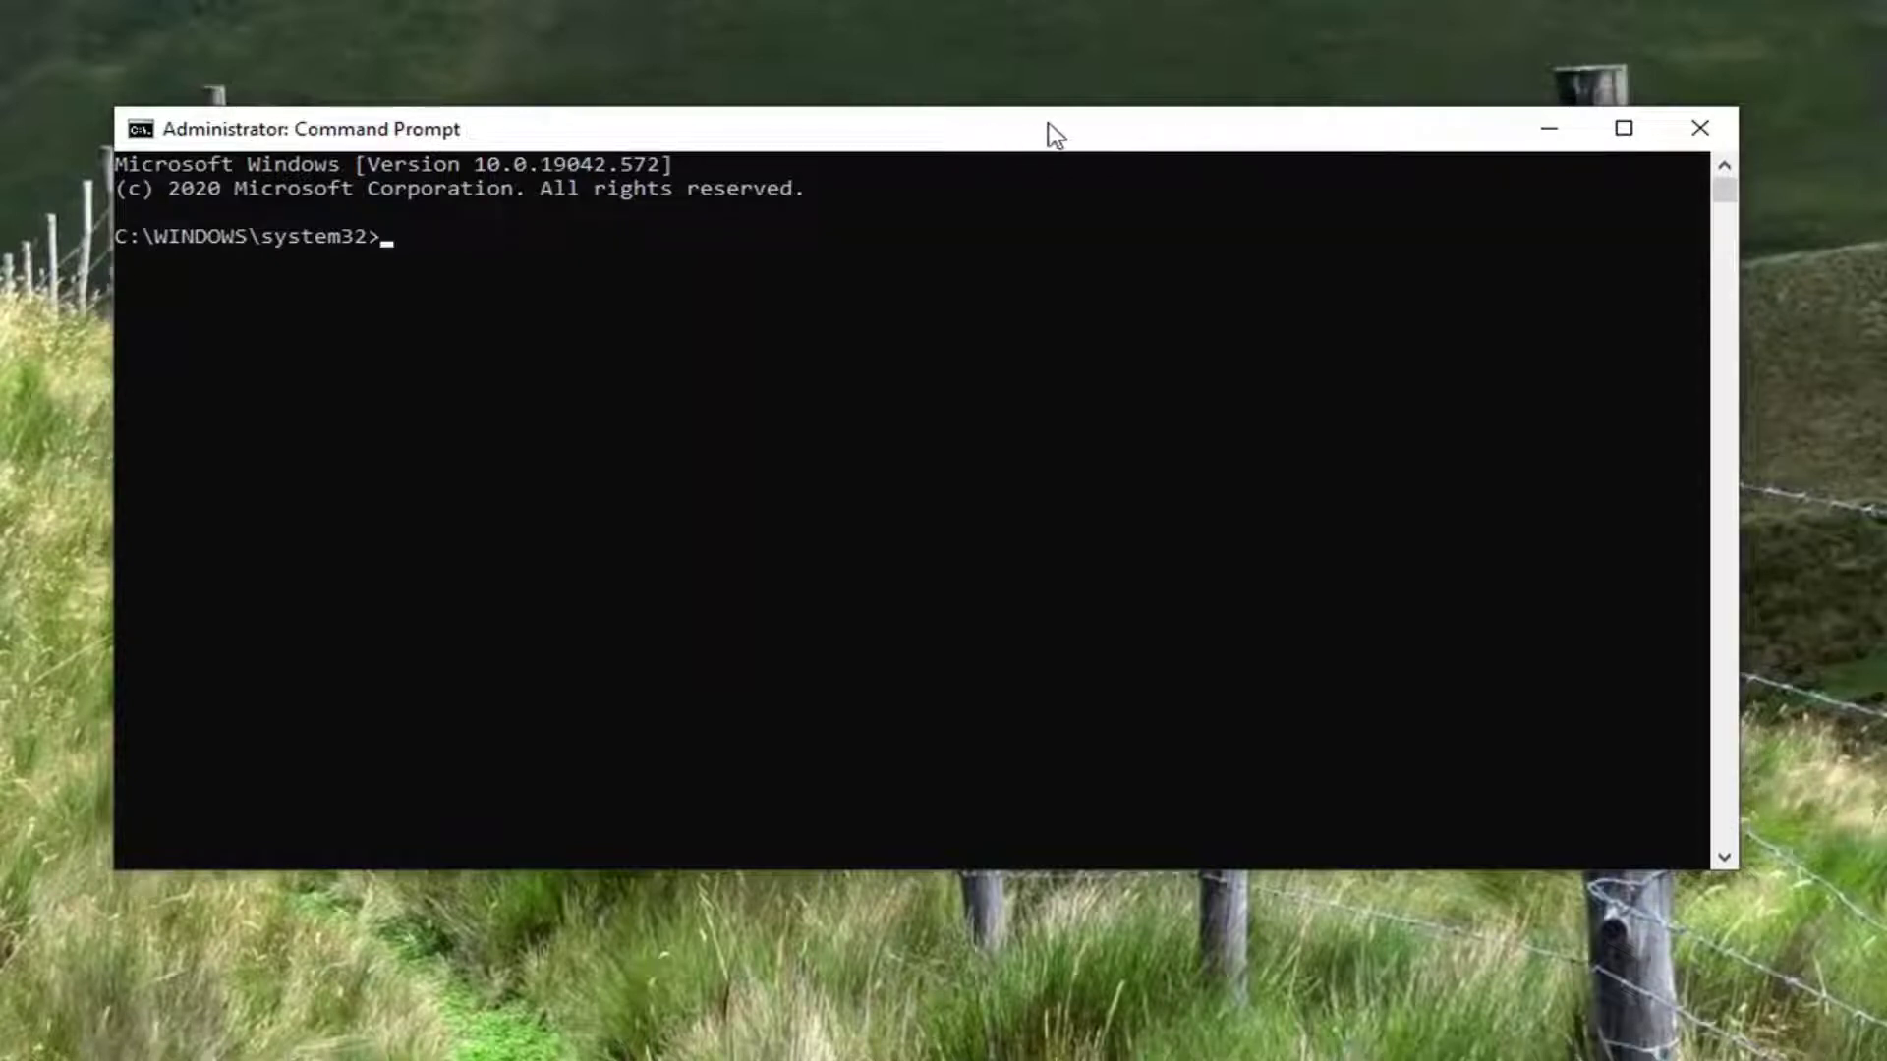
Step: Paste and run 'regsvr32 scrrun.dll' at the administrator prompt
{"action": "right_click", "coordinate": [1025, 136]}
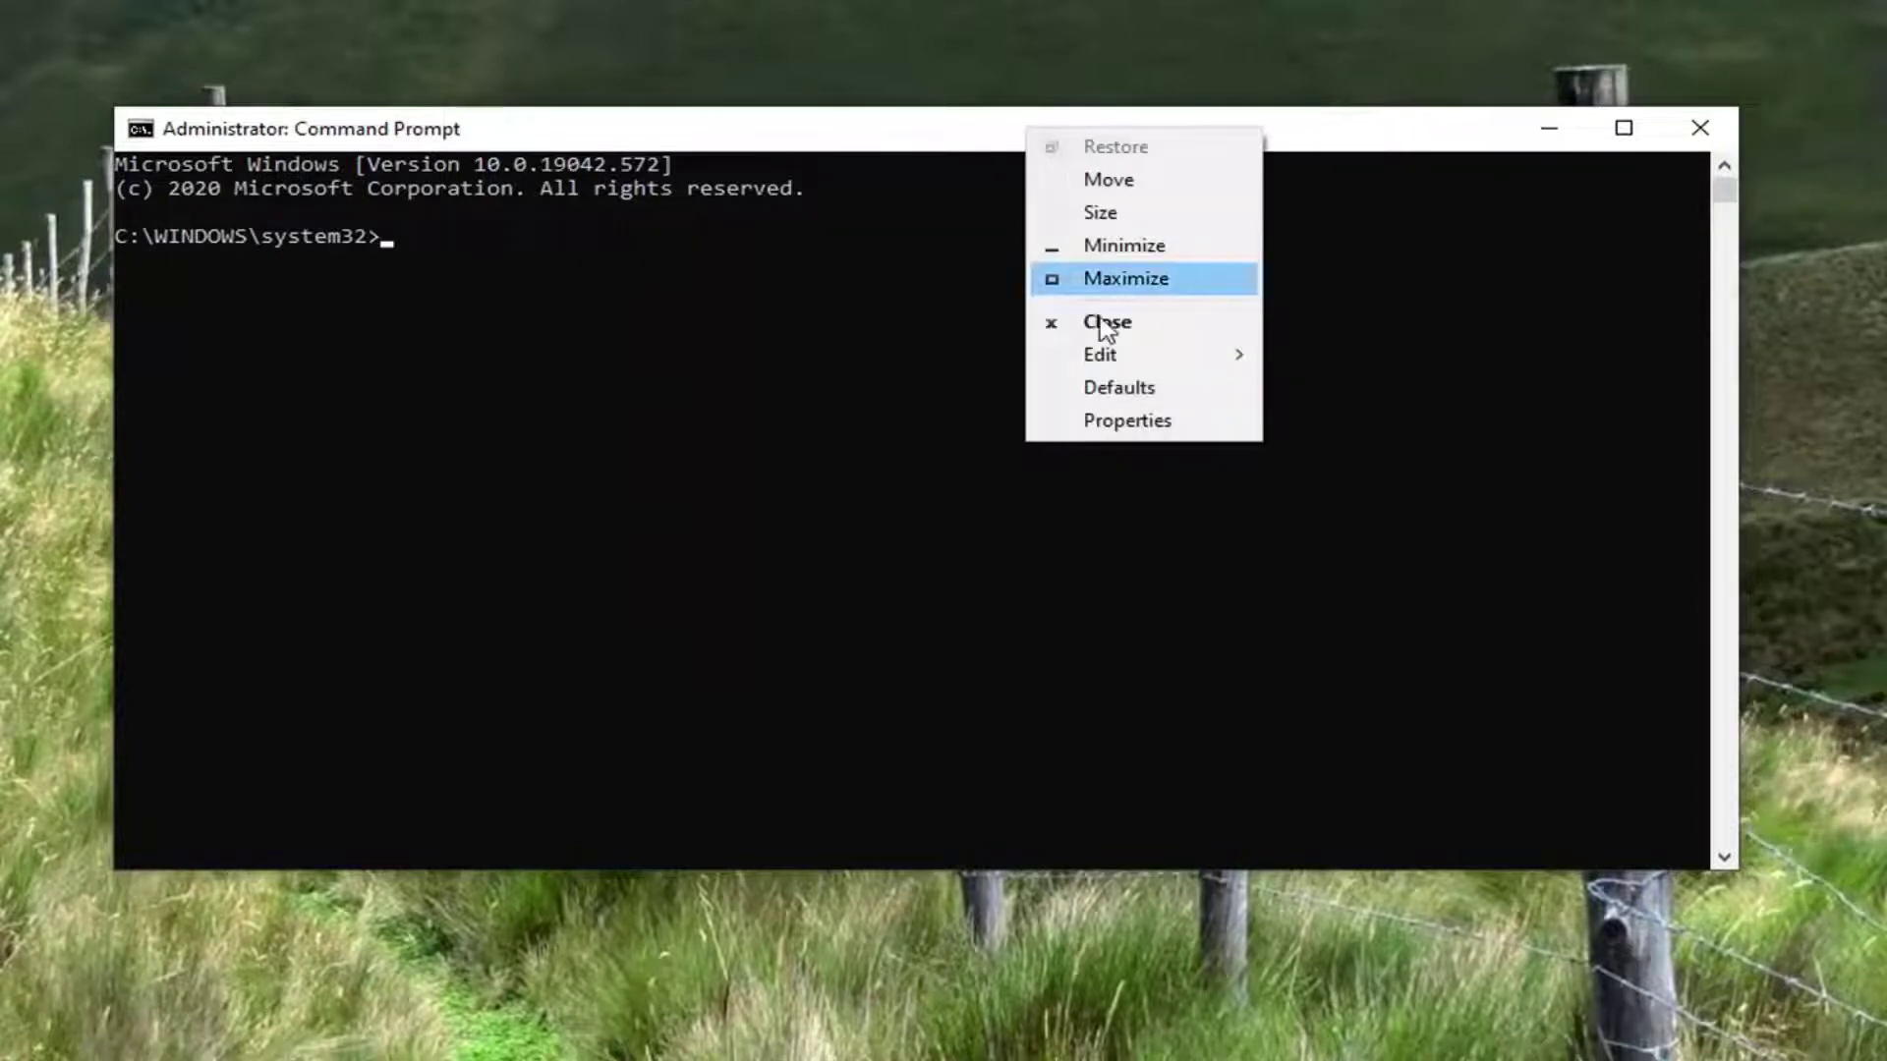
{"action": "left_click", "coordinate": [1370, 423]}
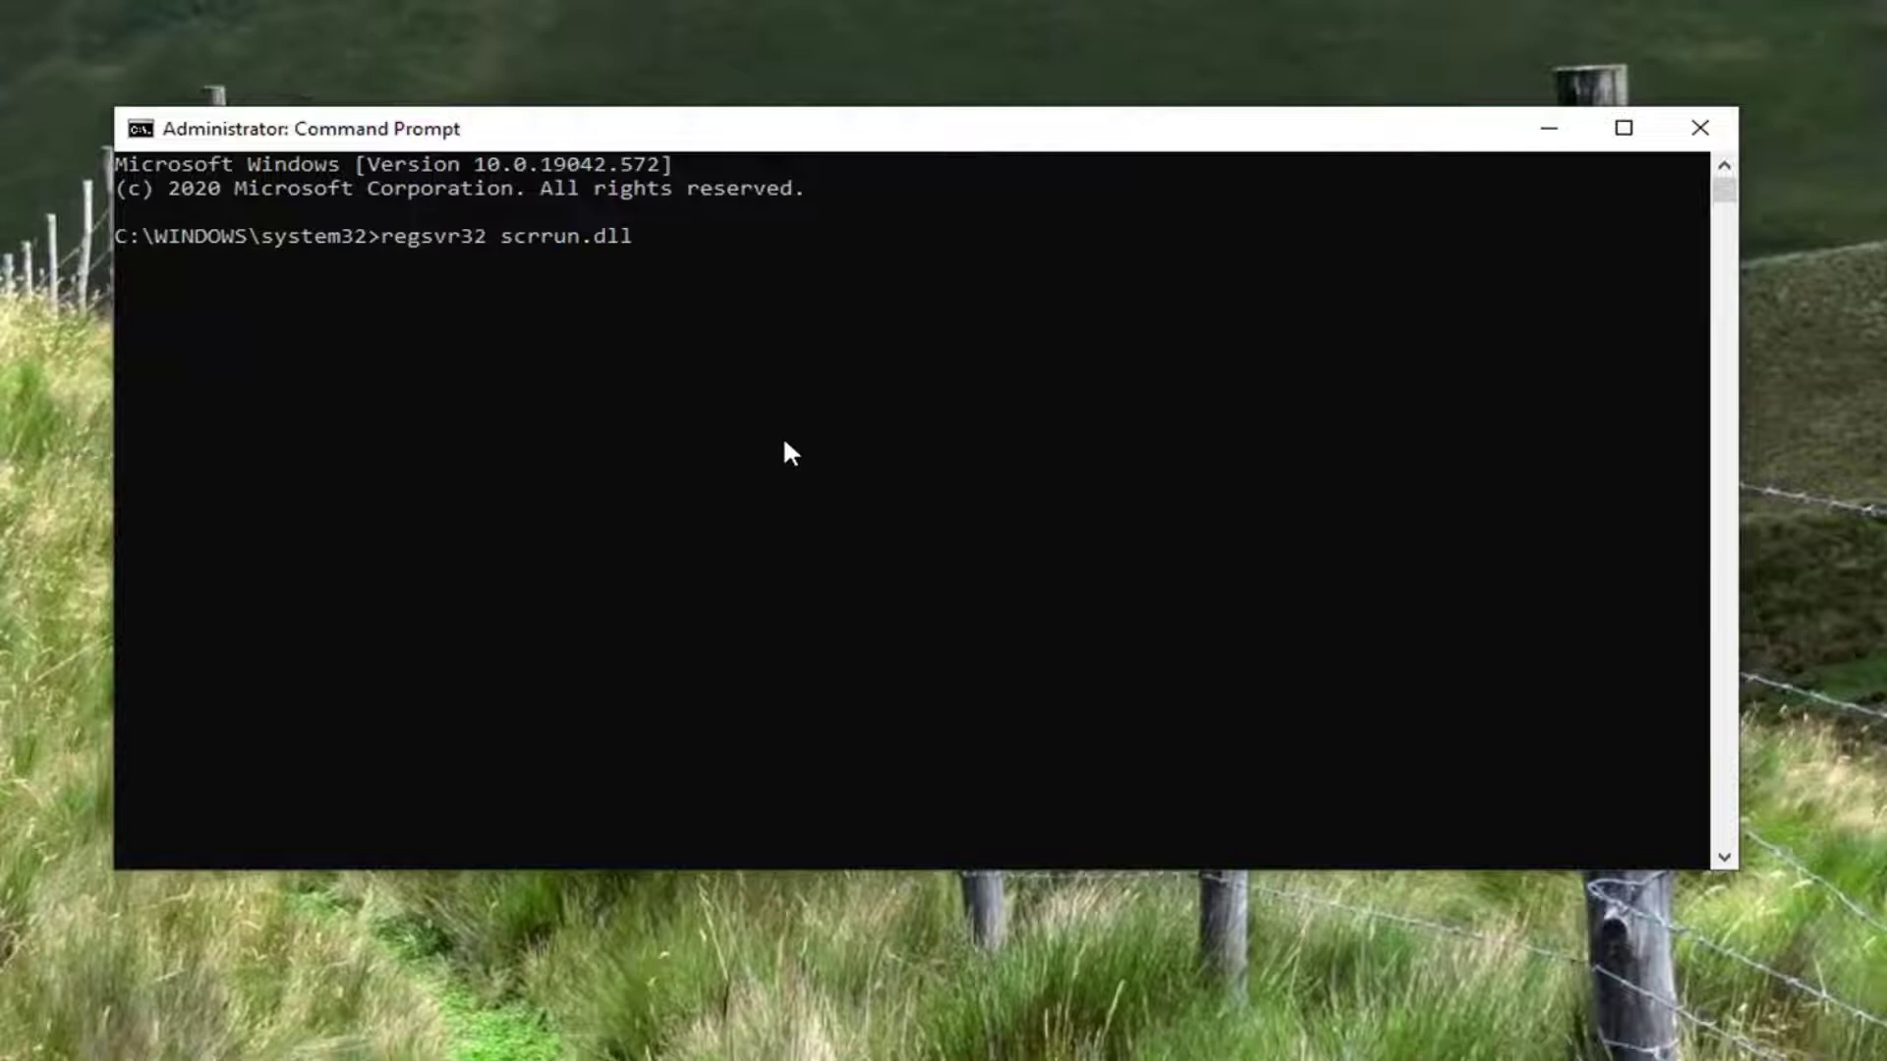
{"action": "key", "text": "Return"}
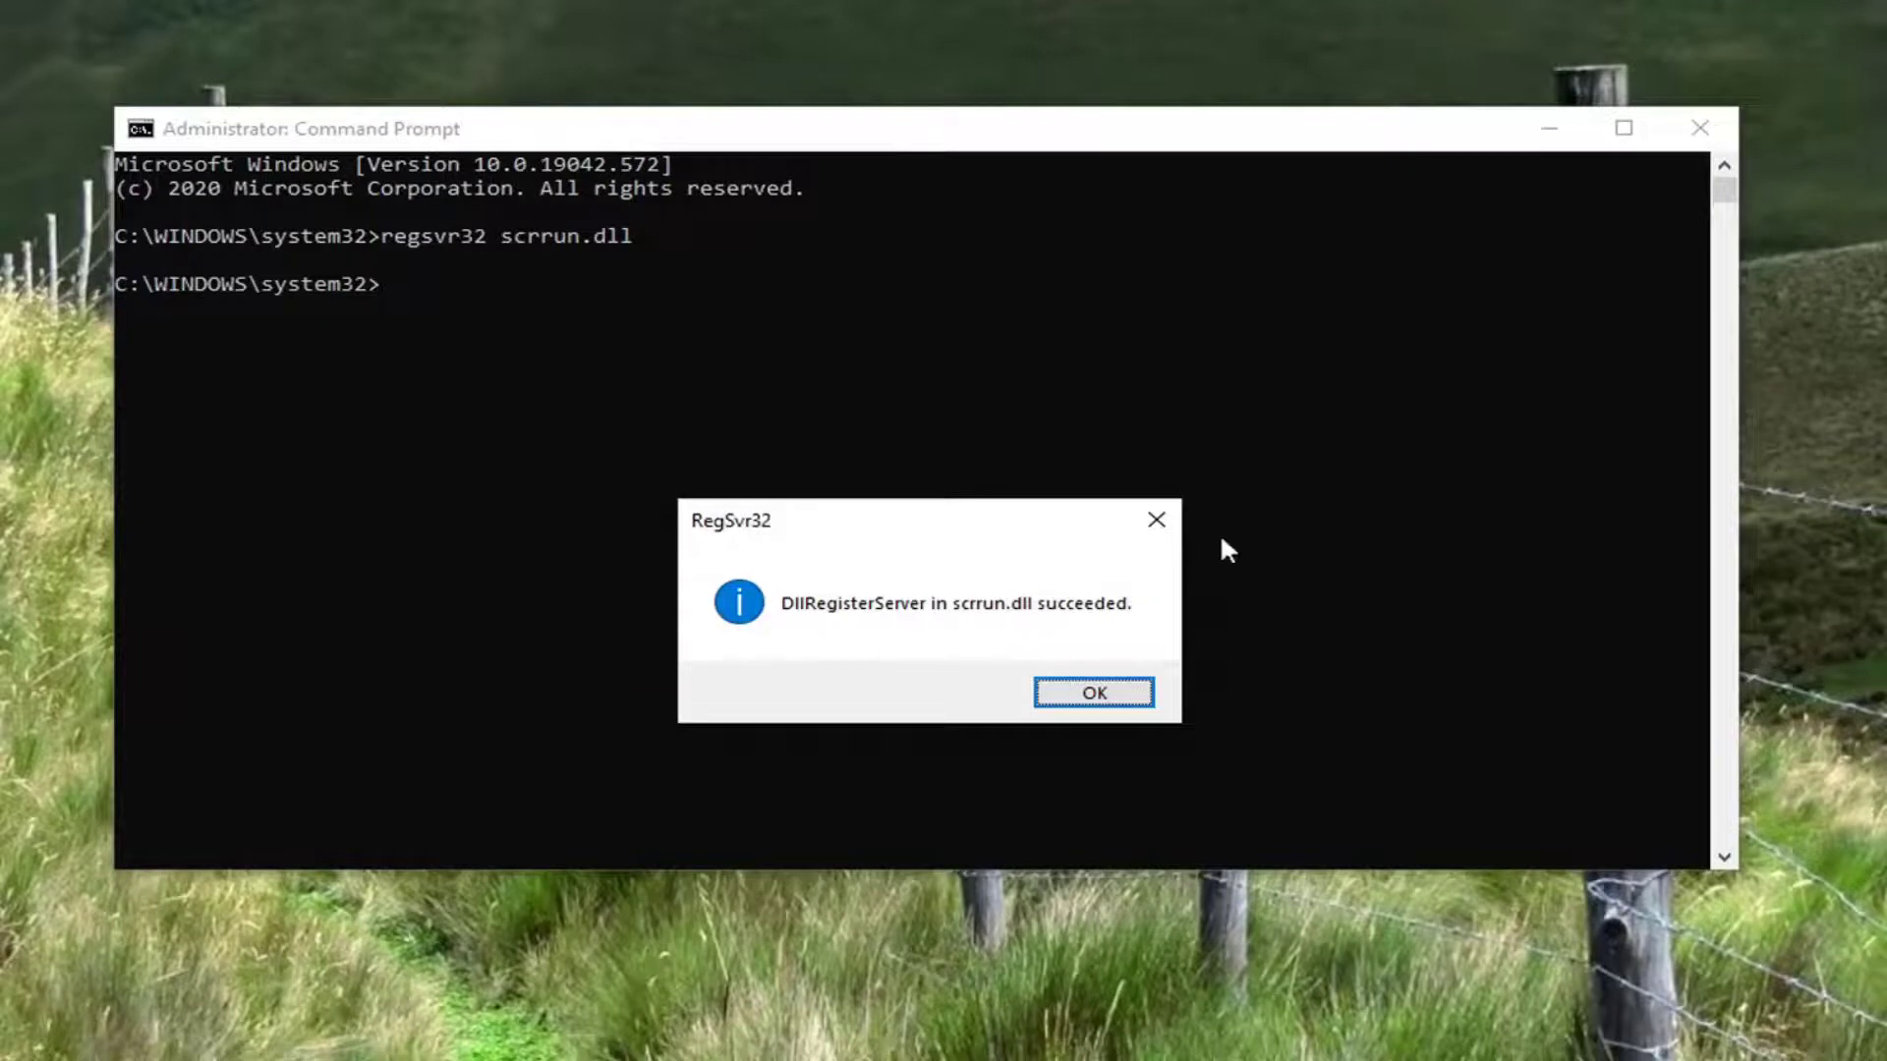
Step: Dismiss the RegSvr32 success dialog and close the Command Prompt window
{"action": "left_click", "coordinate": [1094, 694]}
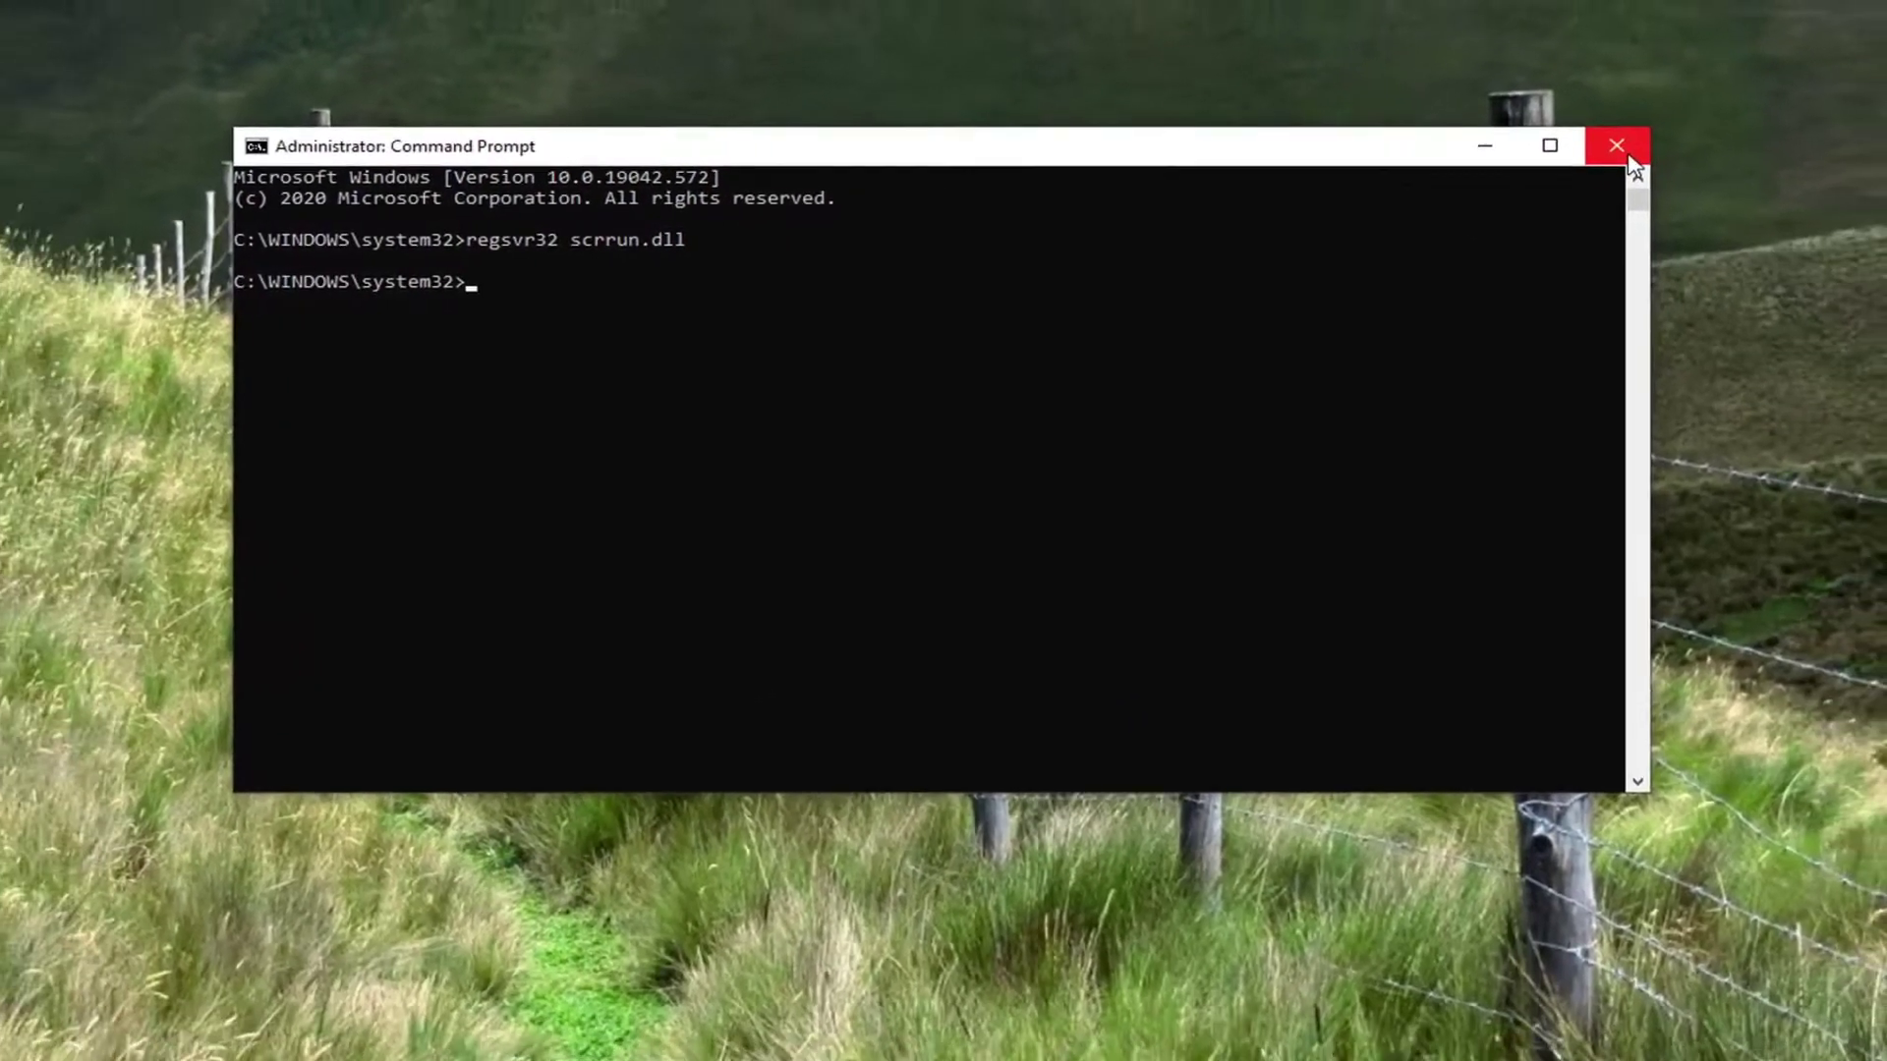
{"action": "left_click", "coordinate": [1653, 140]}
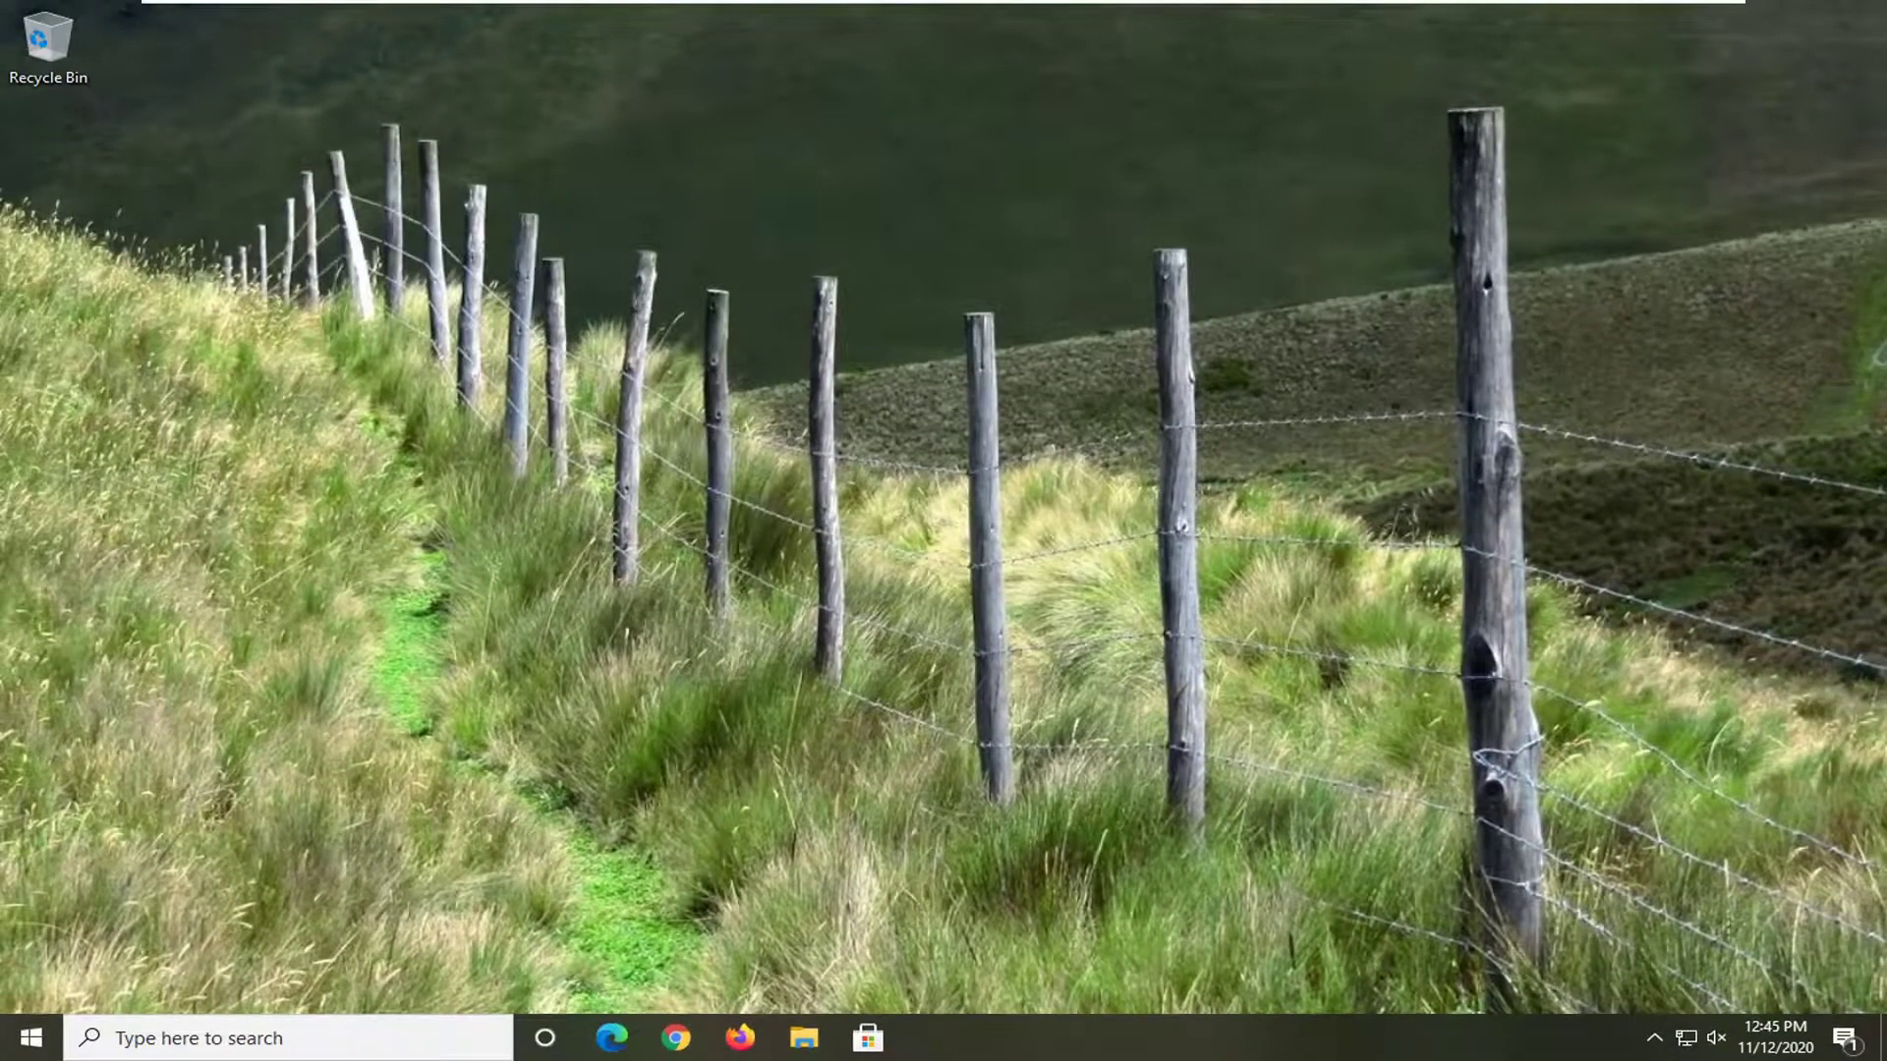